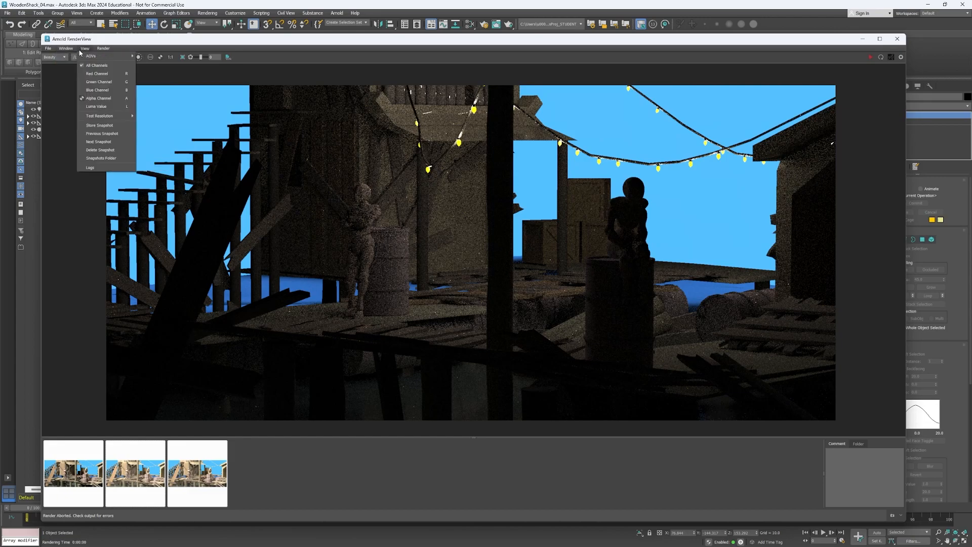
Set the Arnold RenderView test resolution to 50%.
{"action": "mouse_move", "coordinate": [115, 116]}
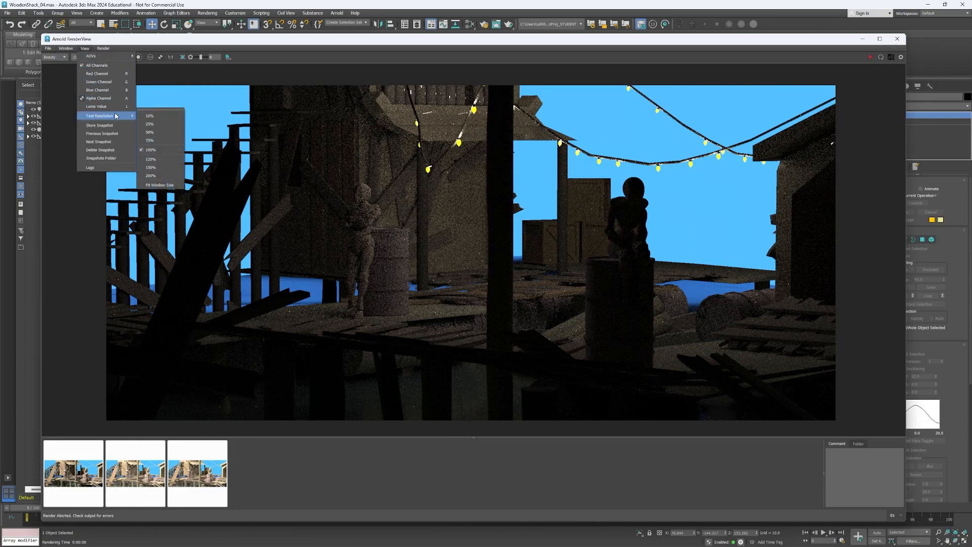
{"action": "left_click", "coordinate": [158, 133]}
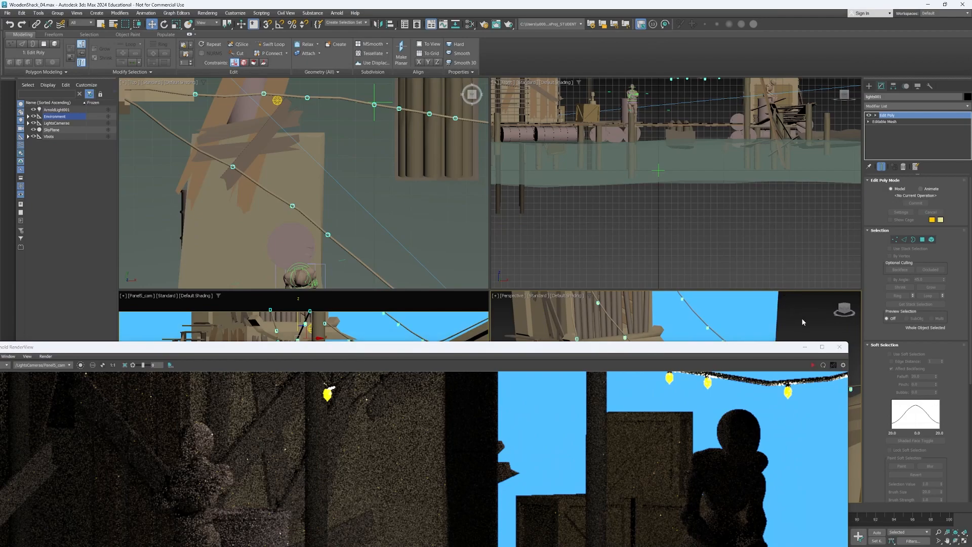
Select the sky plane behind the scene and open the emission parameters of its material, SkyPlane_mat.
{"action": "left_click", "coordinate": [772, 315]}
{"action": "middle_click_drag", "start_coordinate": [768, 309], "coordinate": [705, 326], "text": "alt"}
{"action": "scroll", "coordinate": [738, 304], "scroll_direction": "down", "scroll_amount": 5}
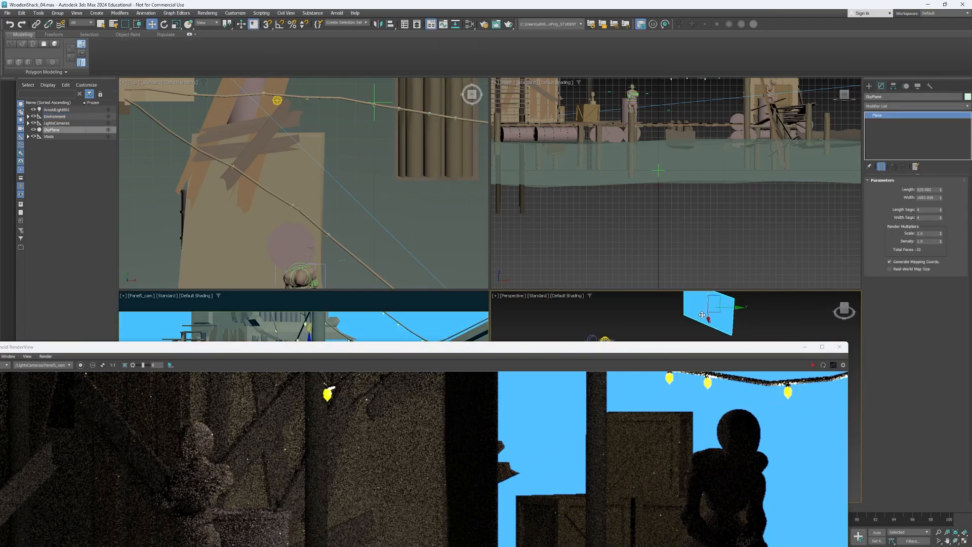
{"action": "key", "text": "m"}
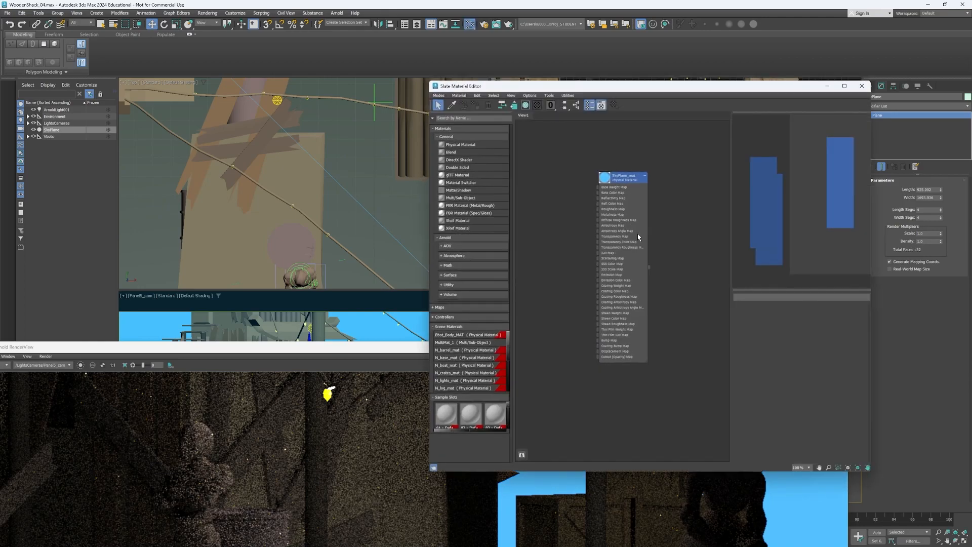
{"action": "left_click_drag", "start_coordinate": [625, 84], "coordinate": [521, 83]}
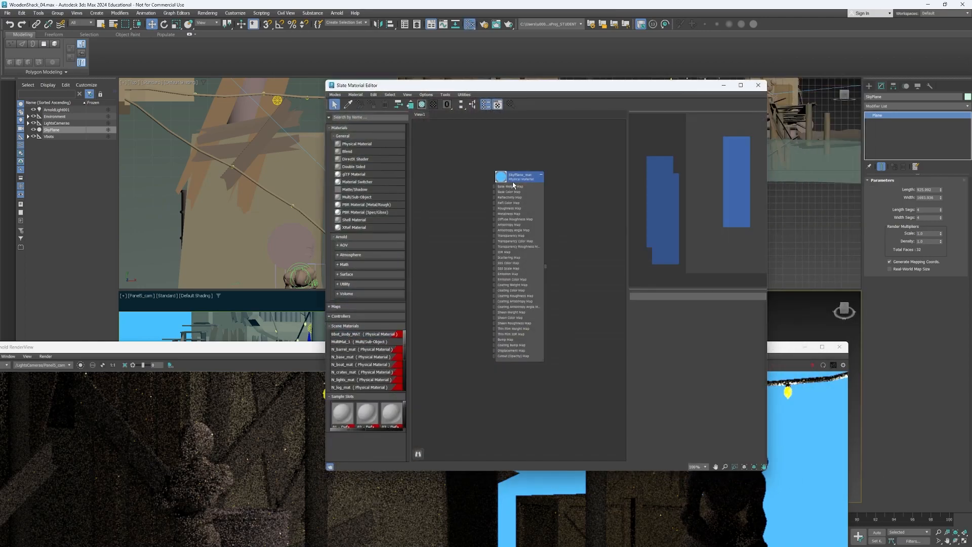
{"action": "double_click", "coordinate": [521, 177]}
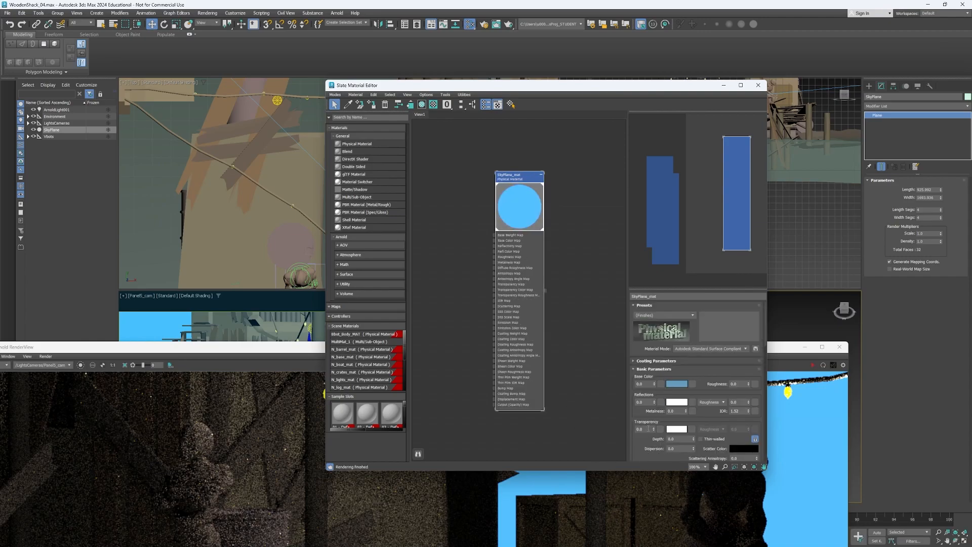
{"action": "scroll", "coordinate": [646, 432], "scroll_direction": "down", "scroll_amount": 5}
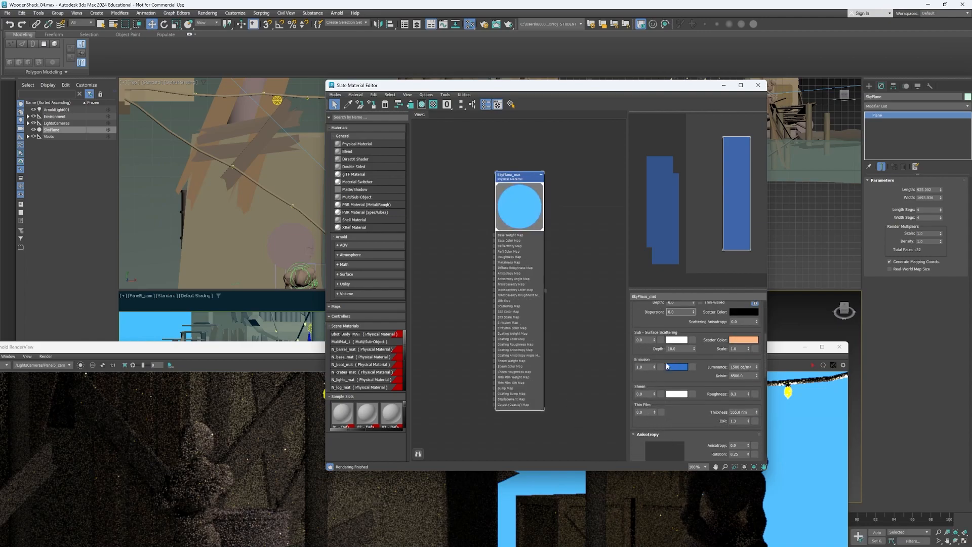
Change the sky material's emission color to a very dark, desaturated night blue and close the material editor.
{"action": "left_click", "coordinate": [674, 368]}
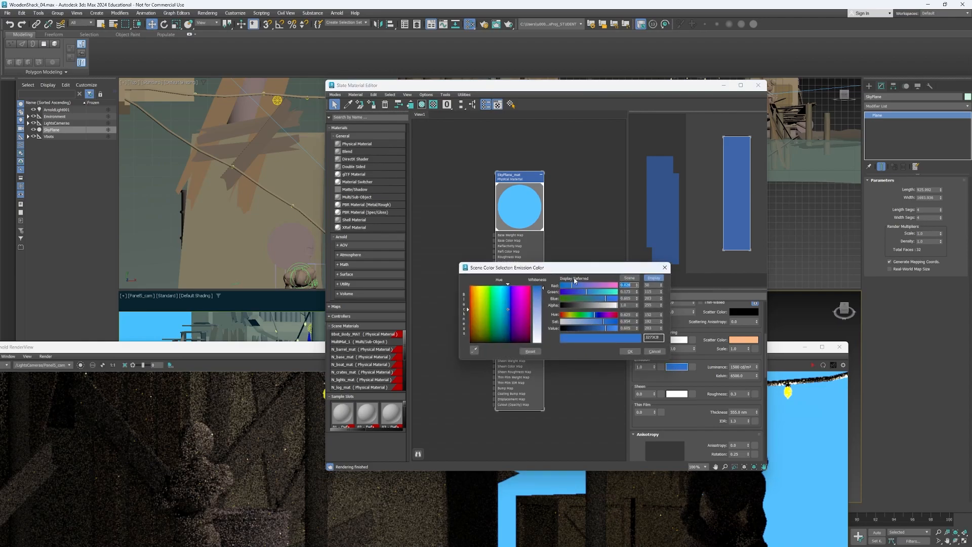
{"action": "left_click_drag", "start_coordinate": [573, 267], "coordinate": [591, 257]}
{"action": "left_click_drag", "start_coordinate": [624, 319], "coordinate": [604, 315]}
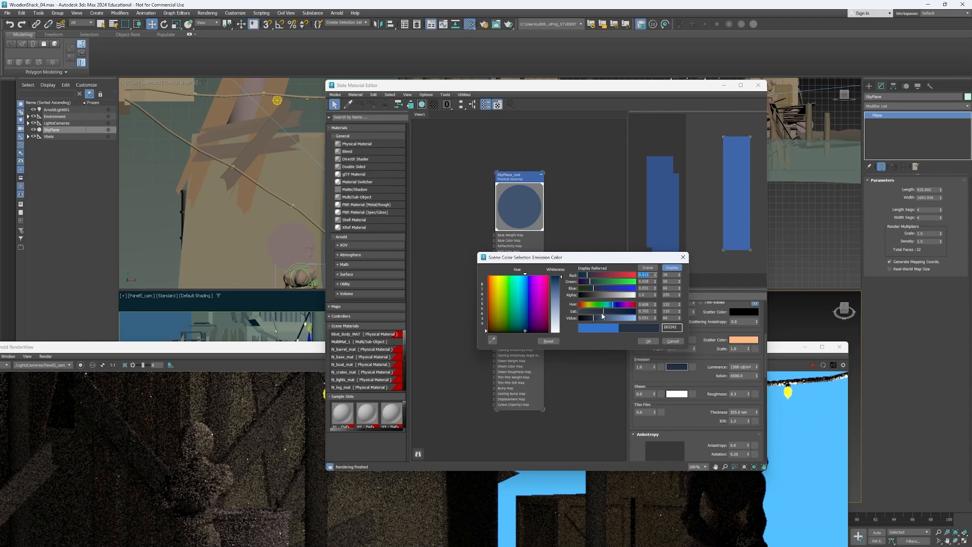
{"action": "left_click_drag", "start_coordinate": [270, 351], "coordinate": [276, 520]}
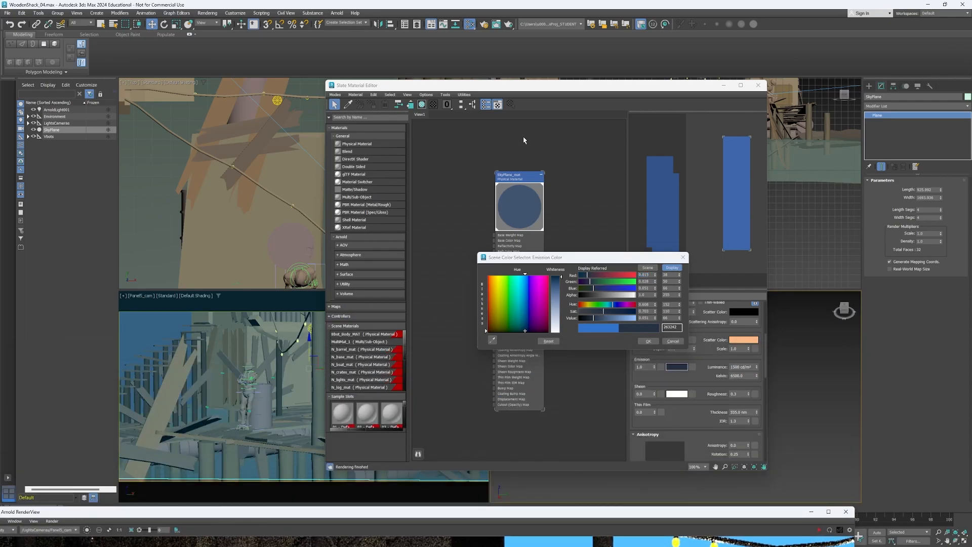
{"action": "left_click_drag", "start_coordinate": [506, 85], "coordinate": [626, 55]}
{"action": "left_click_drag", "start_coordinate": [586, 319], "coordinate": [589, 320]}
{"action": "left_click", "coordinate": [649, 343]}
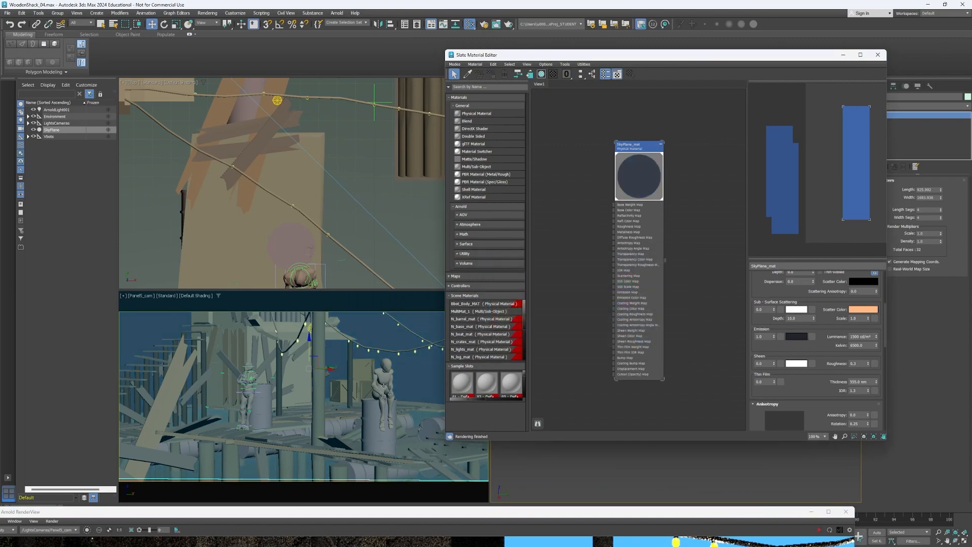
{"action": "left_click_drag", "start_coordinate": [658, 60], "coordinate": [636, 78]}
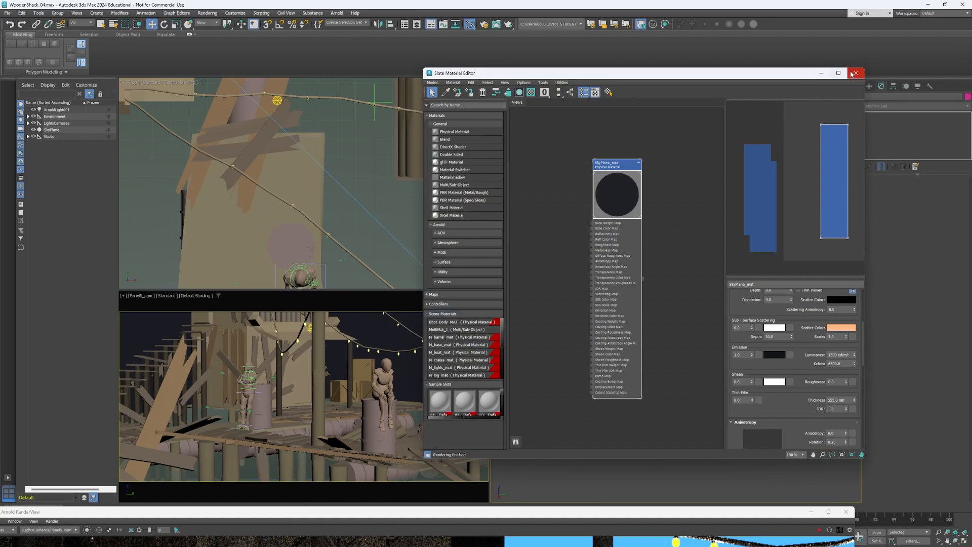
{"action": "left_click", "coordinate": [856, 73]}
Run a quick test render of the Panel5_cam view with the darkened sky and stop it early.
{"action": "left_click_drag", "start_coordinate": [615, 515], "coordinate": [664, 36]}
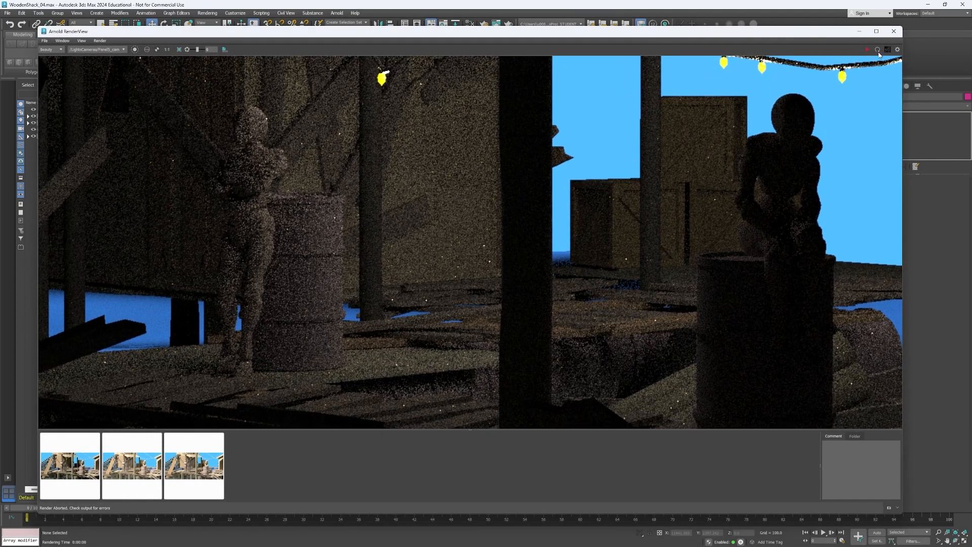
{"action": "key", "text": "shift+q"}
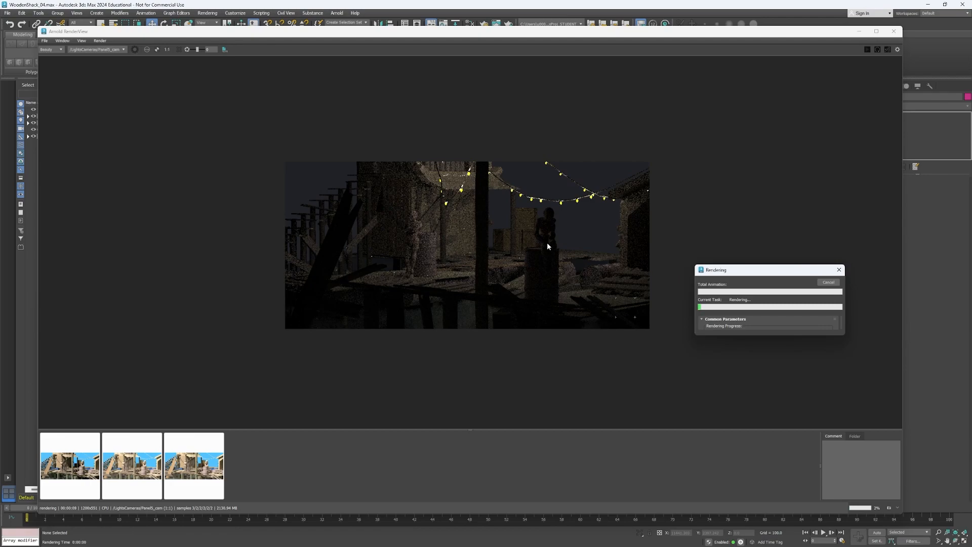
{"action": "key", "text": "Escape"}
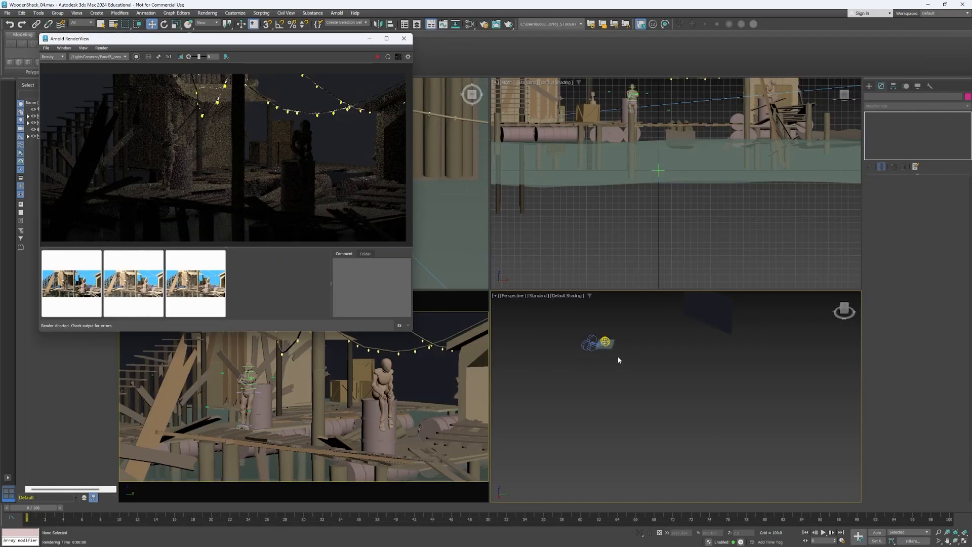
Select the Arnold mesh light in the front view and frame it with the string lights in the perspective view.
{"action": "scroll", "coordinate": [648, 408], "scroll_direction": "up", "scroll_amount": 5}
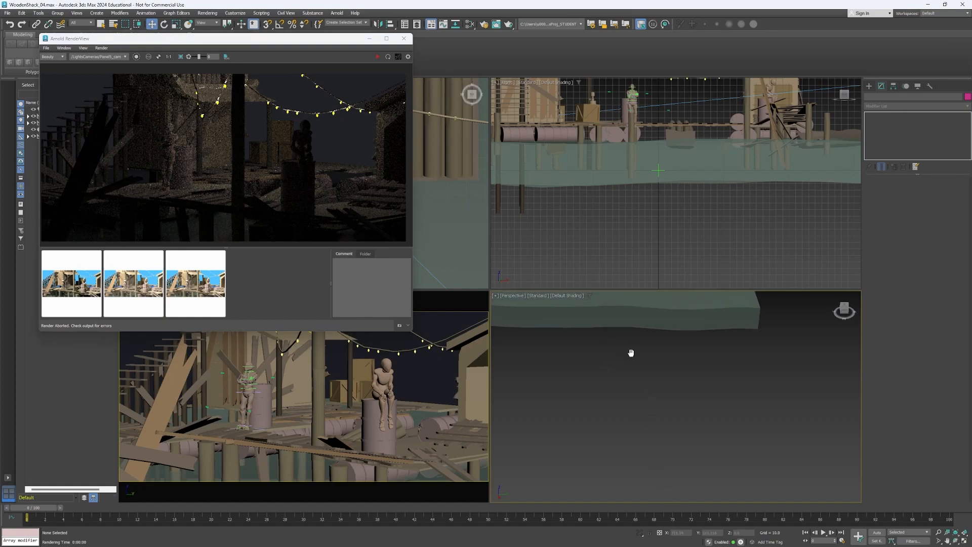
{"action": "key", "text": "z"}
{"action": "scroll", "coordinate": [690, 425], "scroll_direction": "up", "scroll_amount": 3}
{"action": "scroll", "coordinate": [692, 366], "scroll_direction": "up", "scroll_amount": 3}
{"action": "middle_click_drag", "start_coordinate": [691, 366], "coordinate": [570, 406], "text": "alt"}
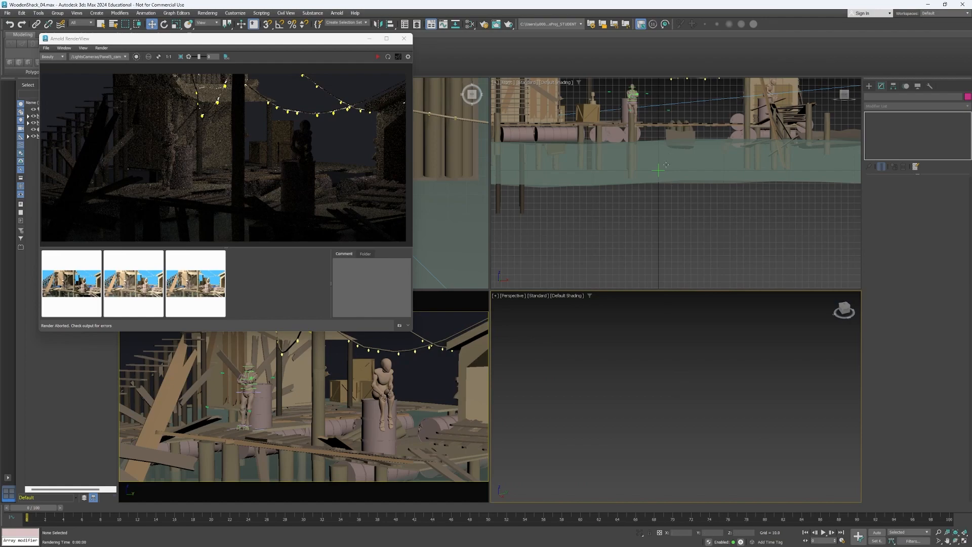
{"action": "scroll", "coordinate": [637, 194], "scroll_direction": "down", "scroll_amount": 4}
{"action": "left_click", "coordinate": [628, 177]}
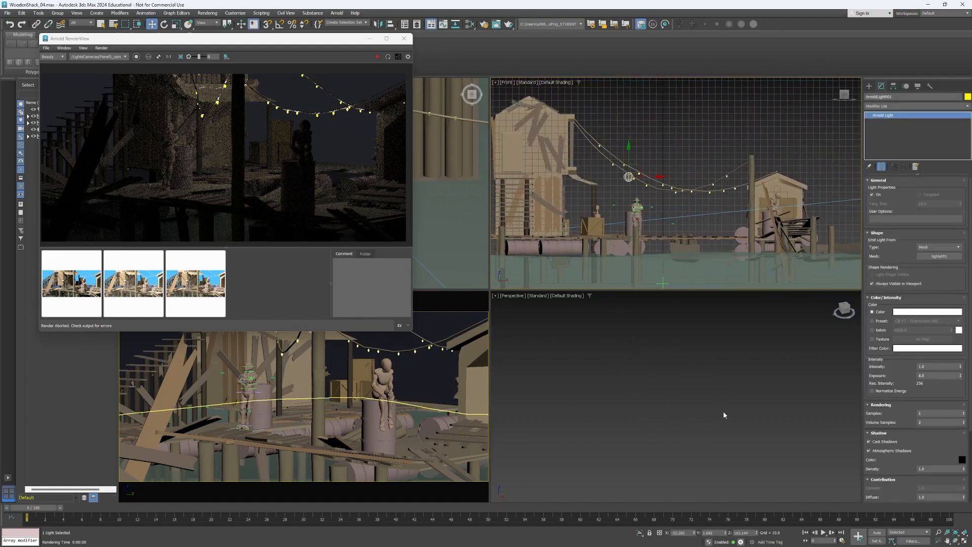
{"action": "key", "text": "z"}
{"action": "middle_click_drag", "start_coordinate": [681, 444], "coordinate": [694, 362]}
{"action": "middle_click_drag", "start_coordinate": [699, 309], "coordinate": [681, 393]}
{"action": "middle_click_drag", "start_coordinate": [658, 447], "coordinate": [667, 401]}
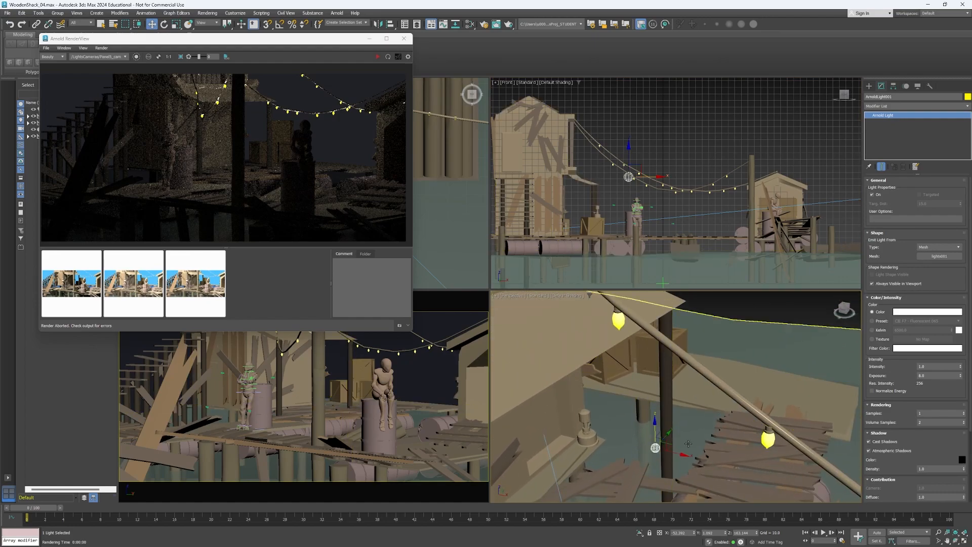
Reselect the Arnold mesh light and set its intensity to 10.
{"action": "left_click", "coordinate": [607, 172]}
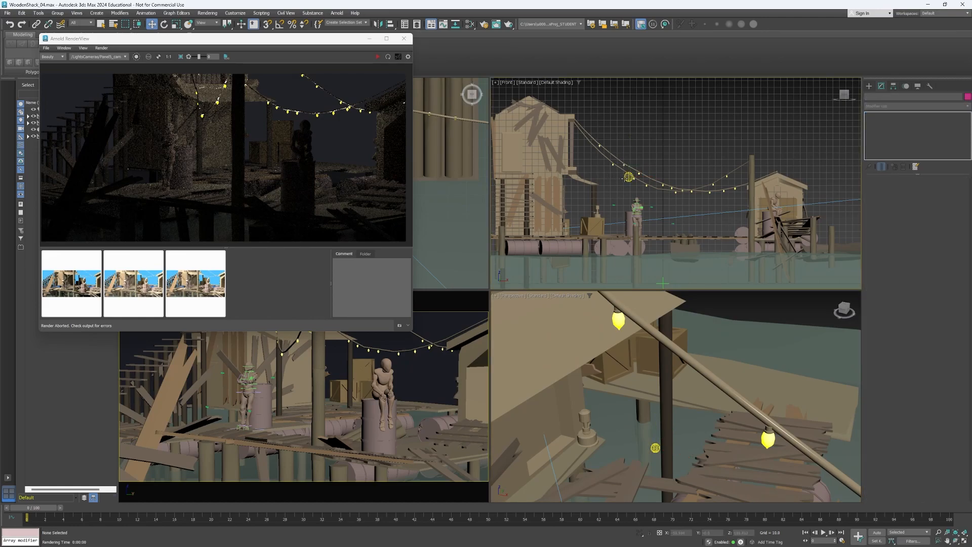
{"action": "left_click", "coordinate": [628, 177]}
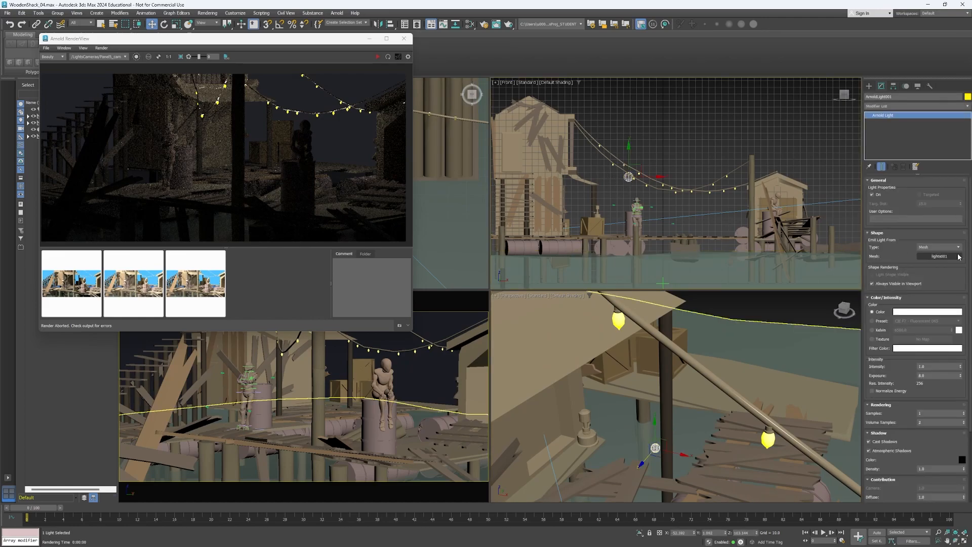
{"action": "left_click", "coordinate": [914, 366]}
{"action": "type", "text": "10"}
{"action": "key", "text": "Return"}
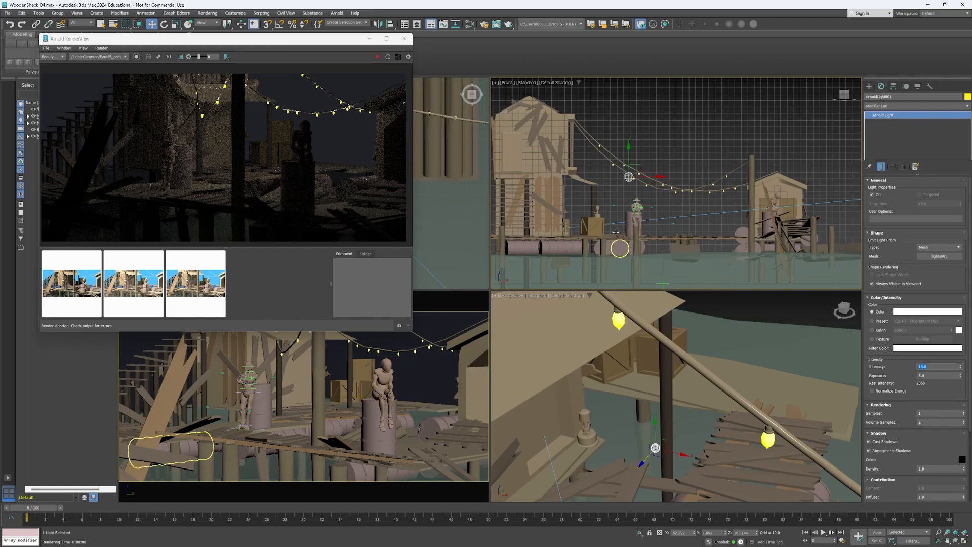
Render the camera view with the brighter string lights and cancel the render partway.
{"action": "left_click_drag", "start_coordinate": [350, 39], "coordinate": [372, 40]}
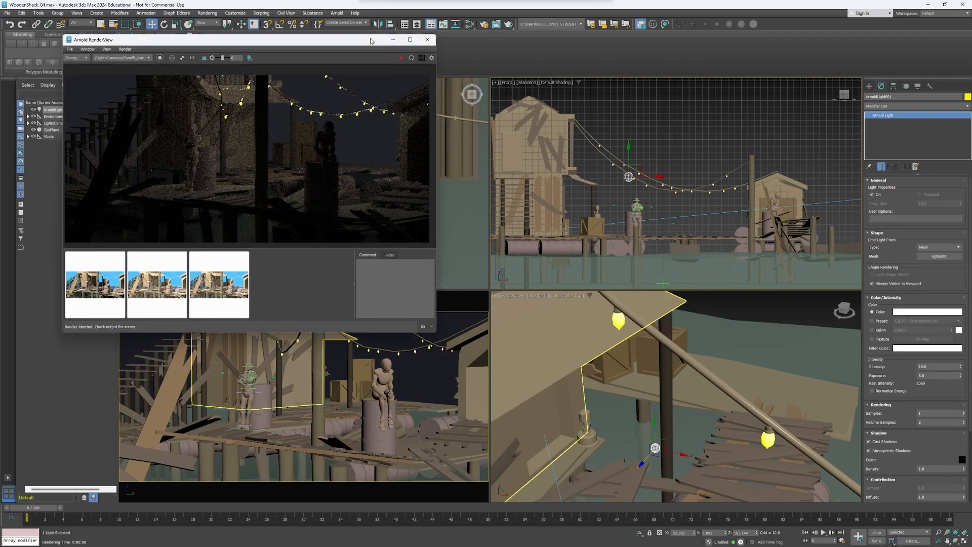
{"action": "left_click", "coordinate": [401, 58]}
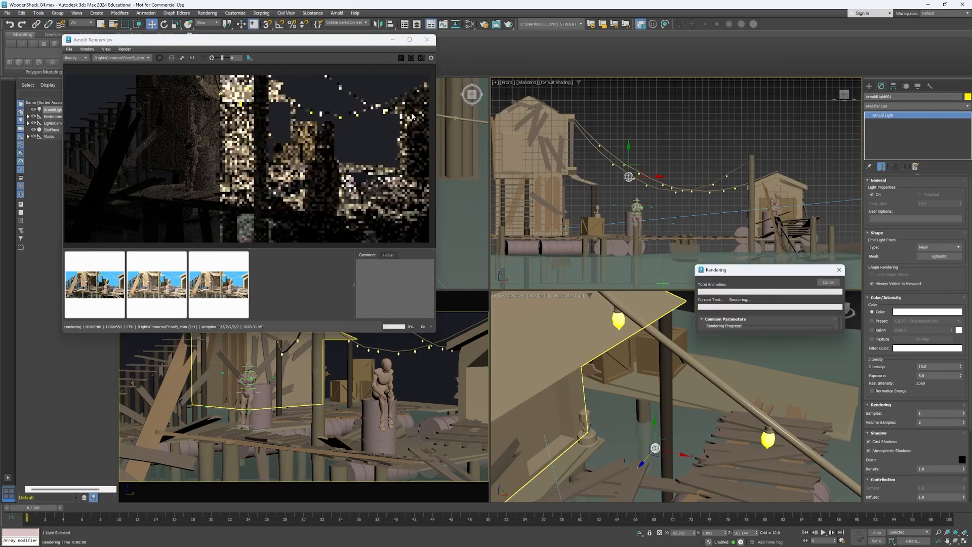
{"action": "left_click", "coordinate": [839, 271]}
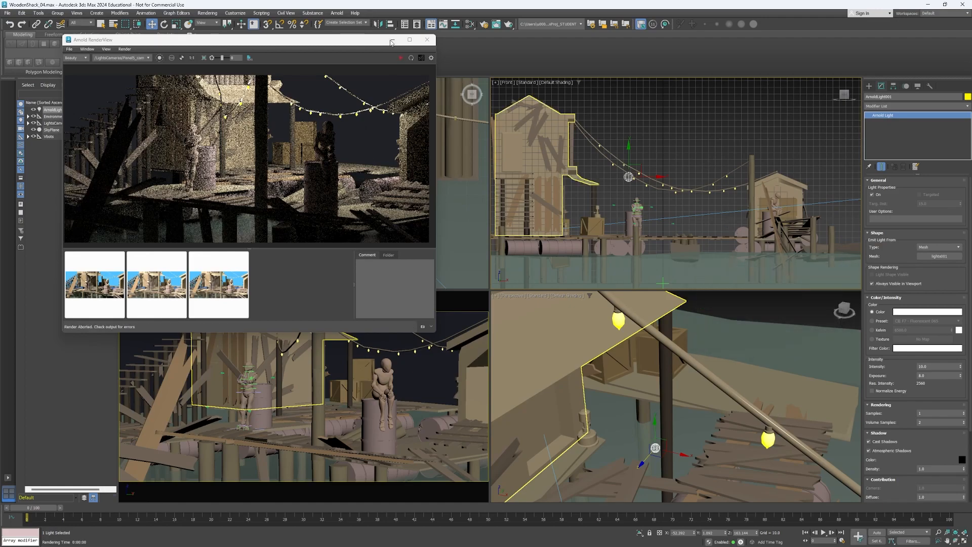
Turn off adaptive sampling in the Arnold render settings, re-render the camera view and close the settings.
{"action": "left_click", "coordinate": [484, 24]}
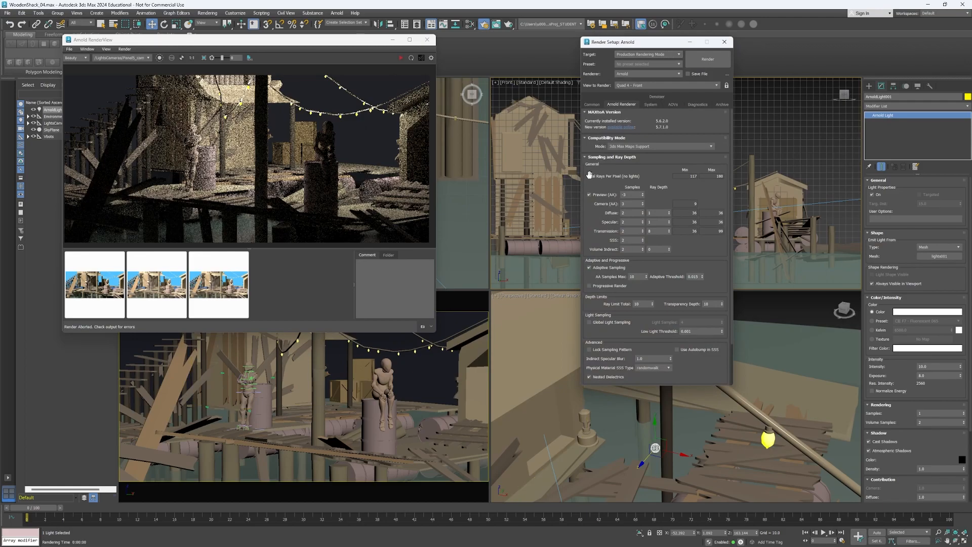
{"action": "left_click", "coordinate": [589, 268]}
{"action": "left_click", "coordinate": [410, 58]}
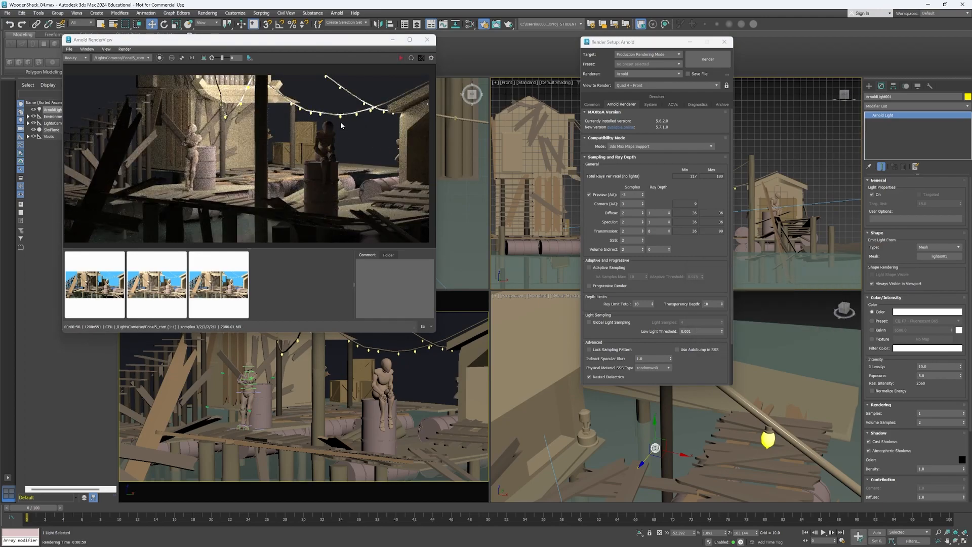
{"action": "left_click_drag", "start_coordinate": [224, 39], "coordinate": [242, 123]}
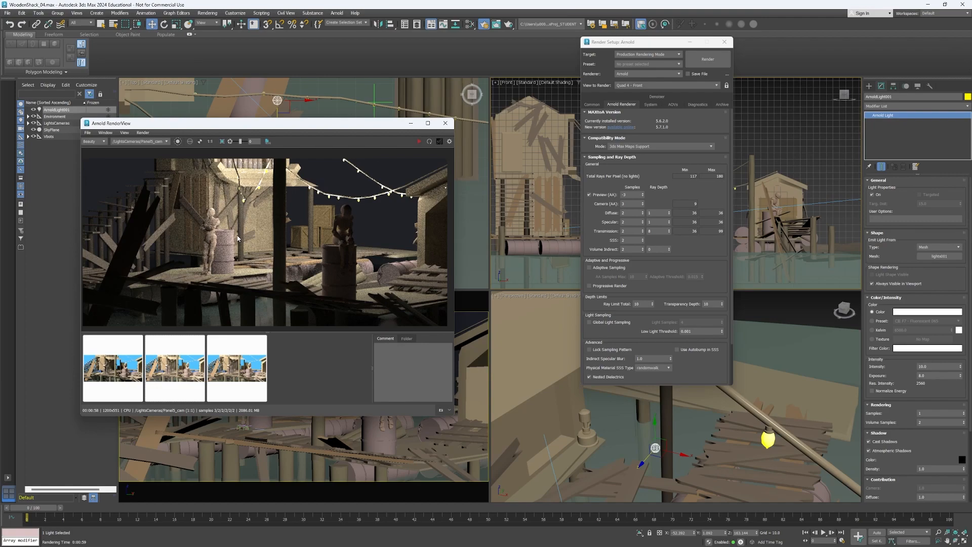
{"action": "left_click", "coordinate": [724, 42]}
Pick the material of a vertical pole on the shack's upper wall into the material editor and separate the overlapping nodes.
{"action": "middle_click_drag", "start_coordinate": [681, 441], "coordinate": [636, 338], "text": "alt"}
{"action": "left_click", "coordinate": [636, 337]}
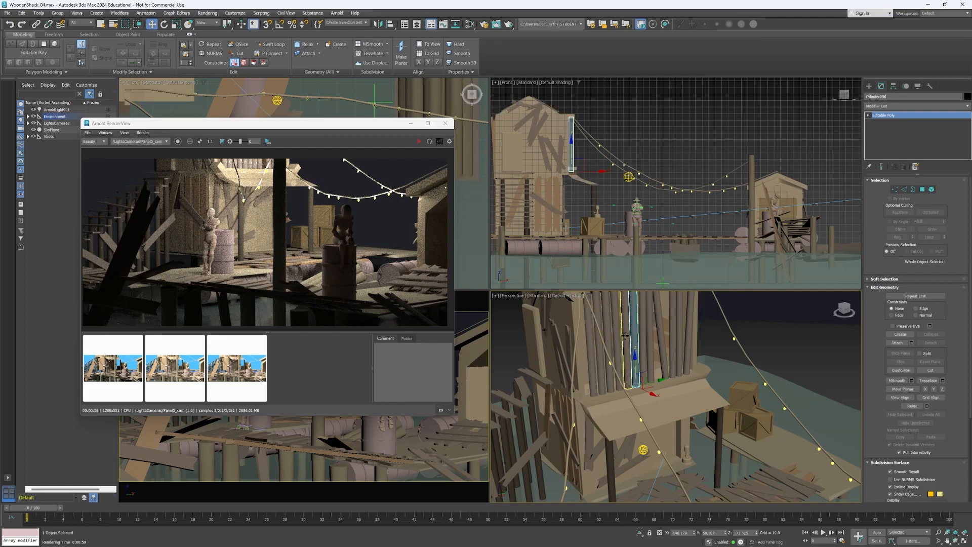
{"action": "key", "text": "m"}
{"action": "left_click_drag", "start_coordinate": [622, 80], "coordinate": [875, 116]}
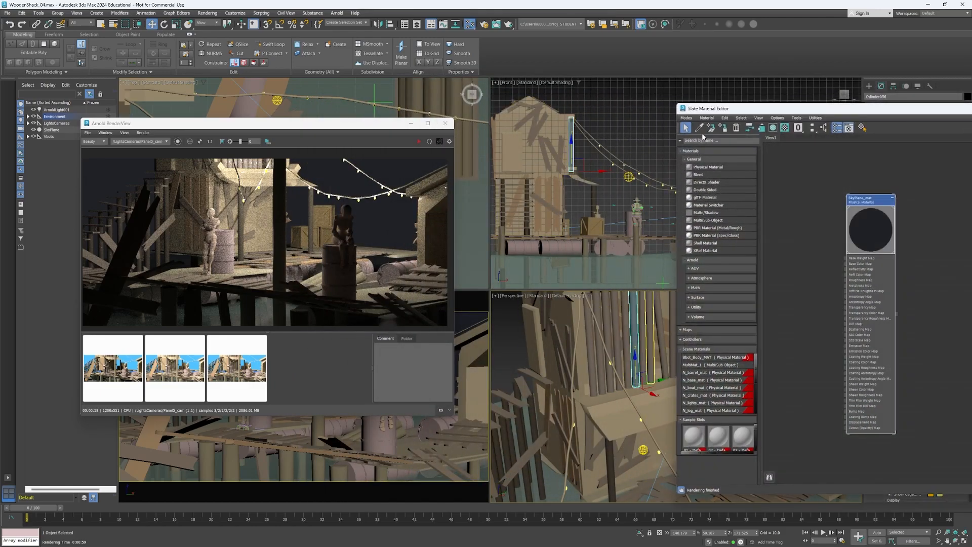
{"action": "left_click", "coordinate": [702, 127]}
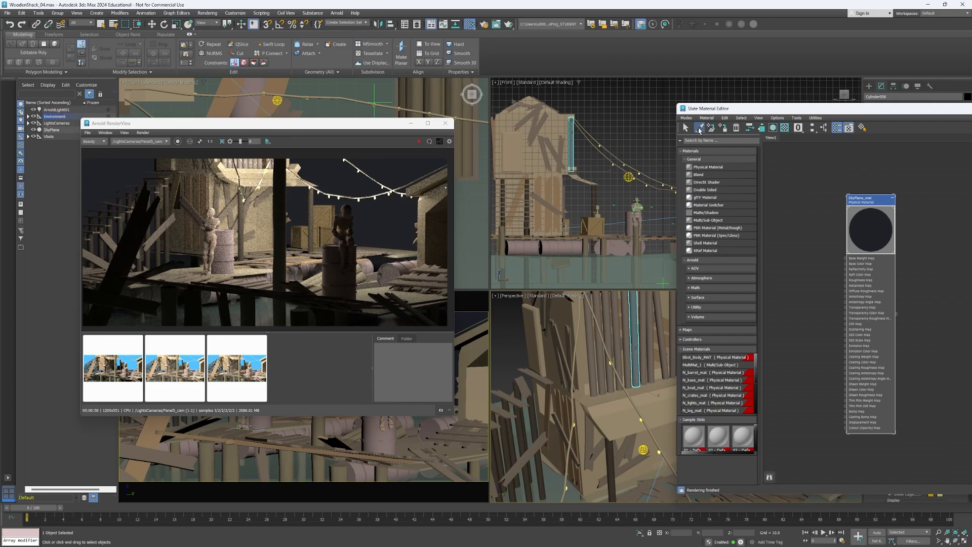
{"action": "left_click", "coordinate": [636, 305]}
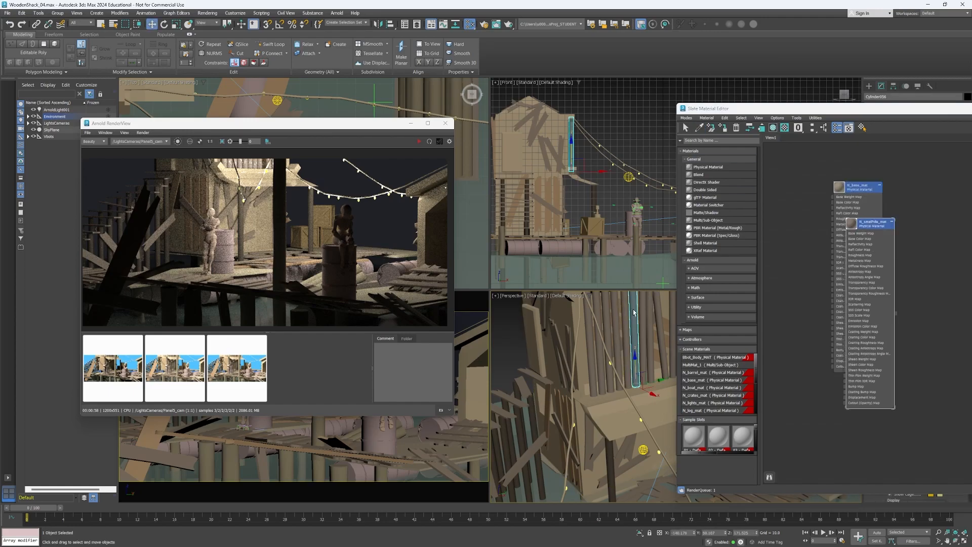
{"action": "left_click_drag", "start_coordinate": [749, 108], "coordinate": [565, 112]}
{"action": "left_click_drag", "start_coordinate": [674, 224], "coordinate": [734, 186]}
{"action": "left_click_drag", "start_coordinate": [763, 115], "coordinate": [690, 46]}
Set the small pole material's reflection weight to 0 and reflection roughness to 1, and check the render.
{"action": "left_click_drag", "start_coordinate": [737, 358], "coordinate": [723, 360]}
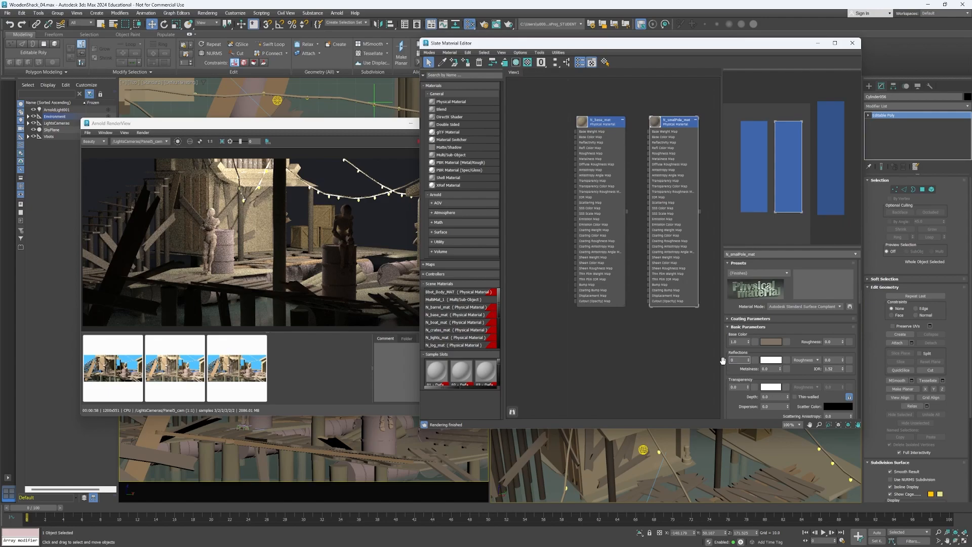
{"action": "key", "text": "Return"}
{"action": "left_click_drag", "start_coordinate": [835, 359], "coordinate": [821, 360]}
{"action": "type", "text": "1"}
{"action": "key", "text": "Return"}
{"action": "left_click", "coordinate": [276, 126]}
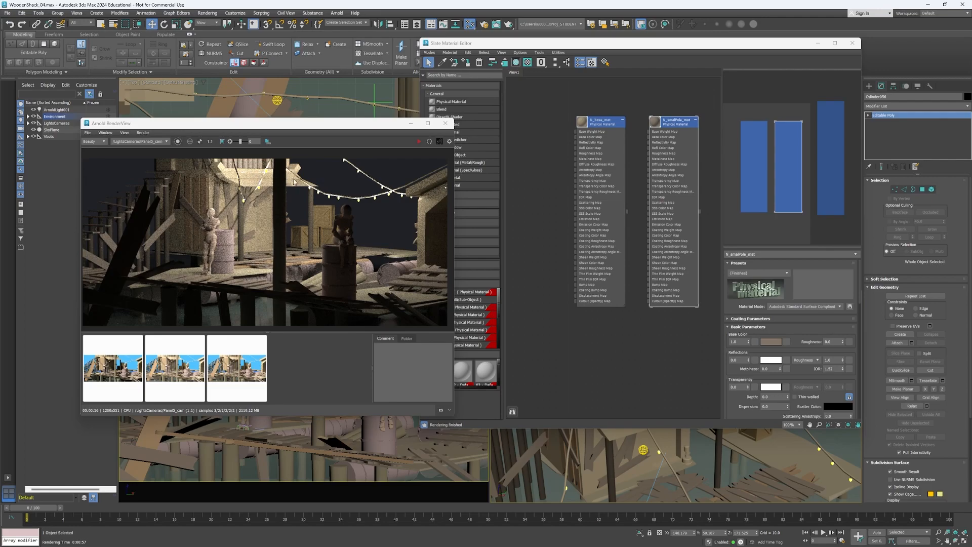
Pick the material of an object in the perspective view into the material editor, bringing up N_base_mat's parameters.
{"action": "left_click_drag", "start_coordinate": [538, 43], "coordinate": [707, 63]}
{"action": "left_click", "coordinate": [612, 82]}
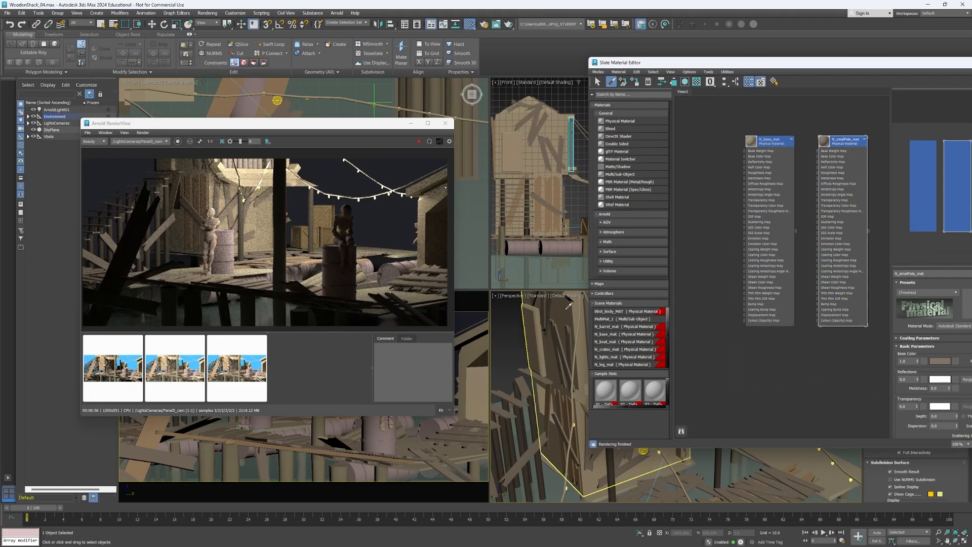
{"action": "left_click", "coordinate": [576, 303]}
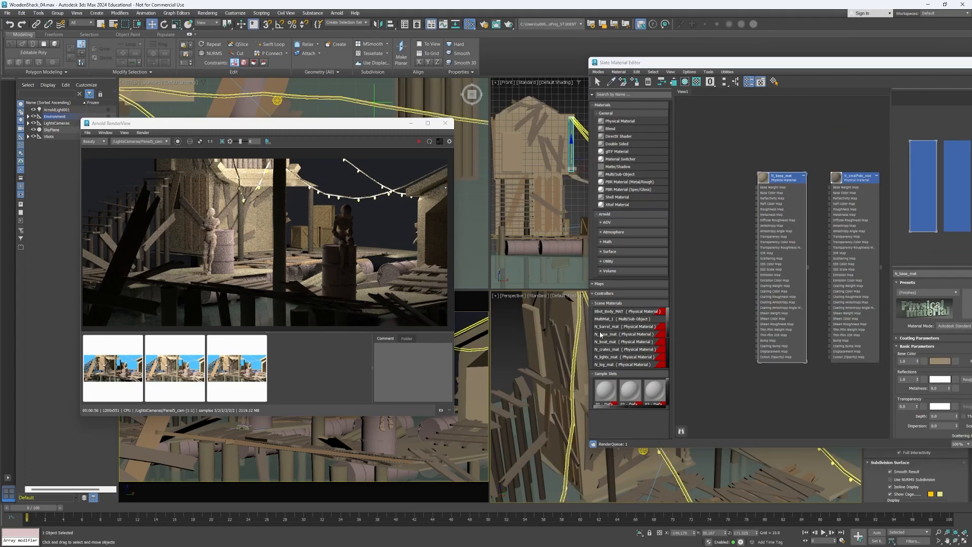
{"action": "left_click_drag", "start_coordinate": [815, 63], "coordinate": [622, 52]}
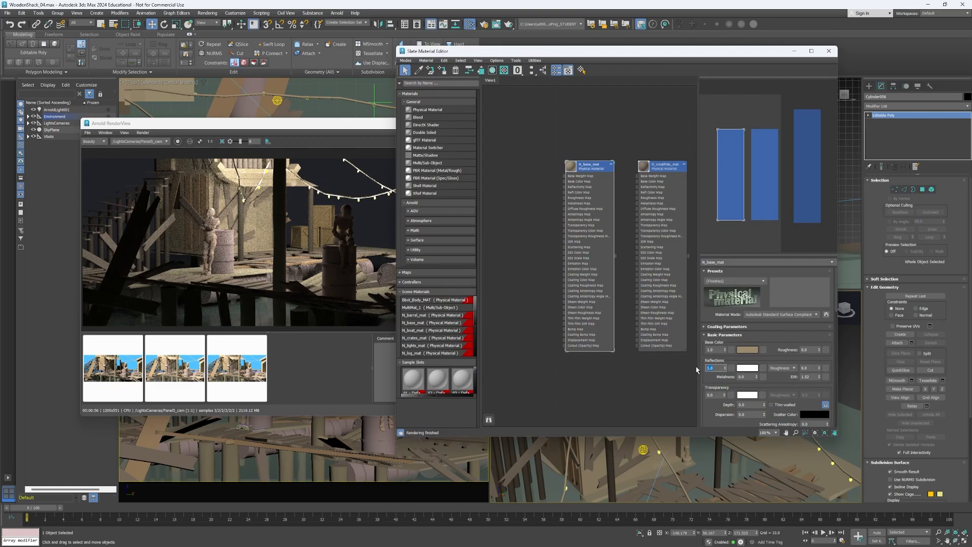
Set the base material's reflection weight to 0 and its reflection roughness to 1.
{"action": "type", "text": "0"}
{"action": "key", "text": "Tab"}
{"action": "type", "text": "1"}
{"action": "left_click_drag", "start_coordinate": [251, 121], "coordinate": [258, 112]}
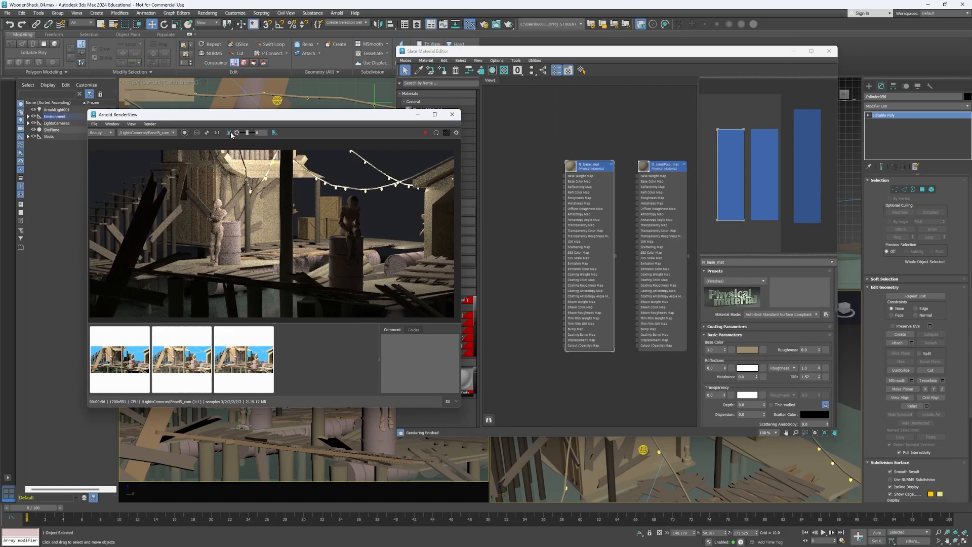
{"action": "left_click", "coordinate": [229, 133]}
{"action": "left_click_drag", "start_coordinate": [209, 164], "coordinate": [312, 204]}
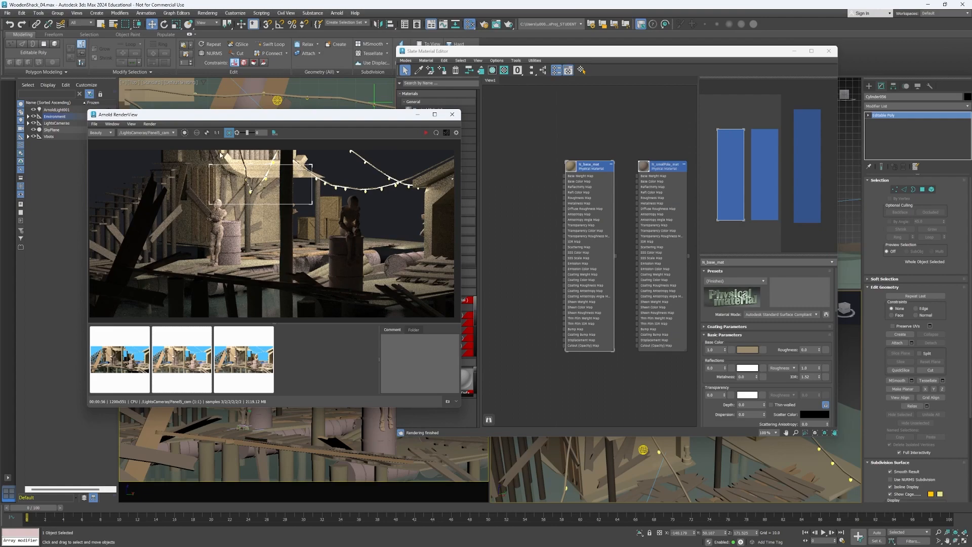
{"action": "left_click", "coordinate": [229, 133]}
Limit the Arnold render to a crop region over the shack's upper wall and nearby string lights, and store a snapshot of the render.
{"action": "left_click", "coordinate": [229, 133]}
{"action": "left_click_drag", "start_coordinate": [329, 196], "coordinate": [206, 150]}
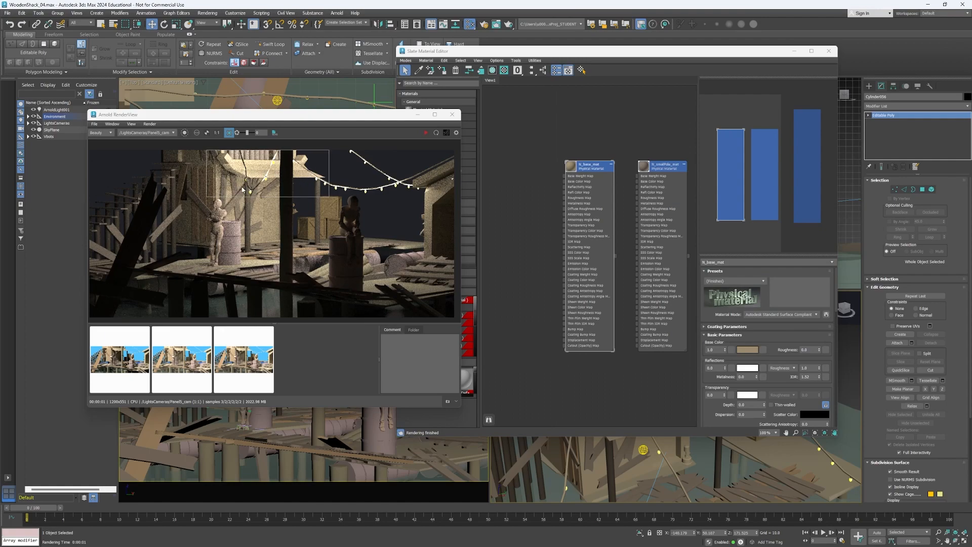
{"action": "left_click", "coordinate": [448, 401]}
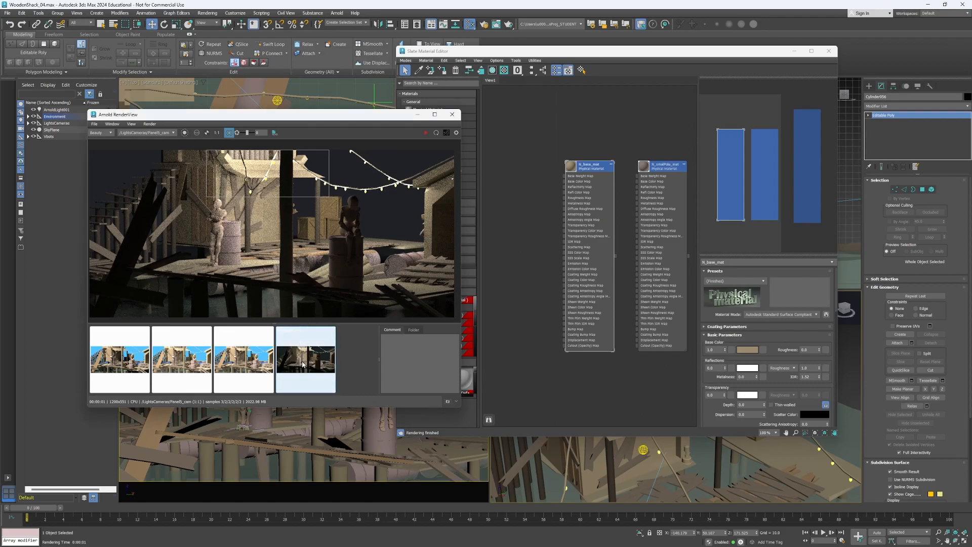